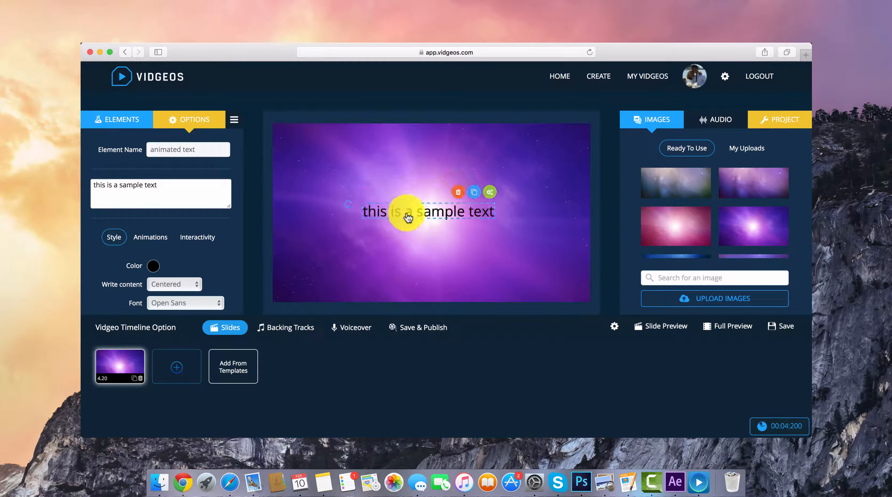
Step: Replace the sample text with HELLO and set its font to Oswald
{"action": "triple_click", "coordinate": [99, 189]}
{"action": "type", "text": "HELLO"}
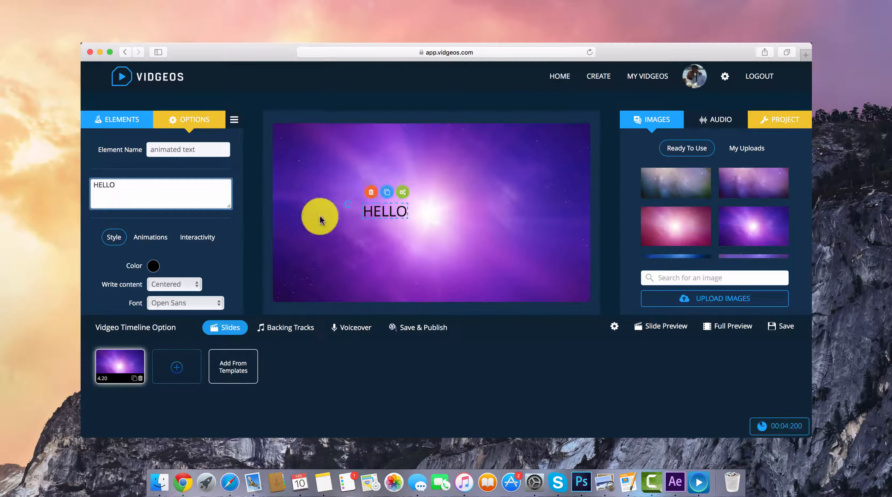
{"action": "scroll", "coordinate": [209, 237], "scroll_direction": "down", "scroll_amount": 2}
{"action": "left_click", "coordinate": [202, 234]}
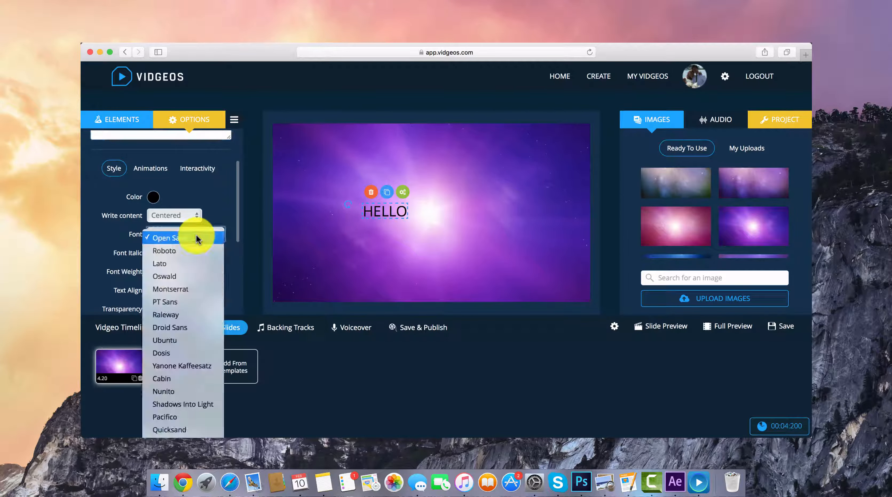
{"action": "left_click", "coordinate": [189, 278]}
Step: Set the HELLO text size to 130 and centre it on the slide
{"action": "left_click_drag", "start_coordinate": [390, 215], "coordinate": [424, 219]}
{"action": "scroll", "coordinate": [184, 249], "scroll_direction": "down", "scroll_amount": 2}
{"action": "left_click_drag", "start_coordinate": [172, 258], "coordinate": [244, 258]}
{"action": "left_click_drag", "start_coordinate": [461, 231], "coordinate": [437, 220]}
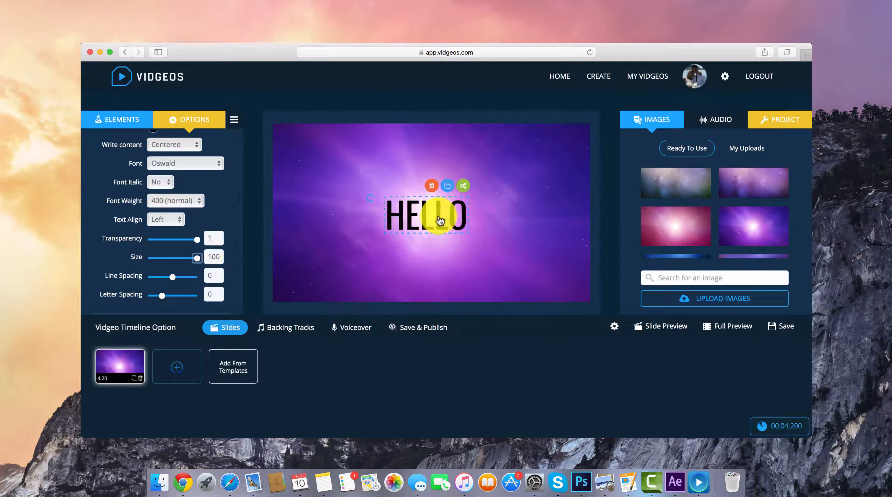
{"action": "double_click", "coordinate": [212, 256]}
{"action": "type", "text": "130"}
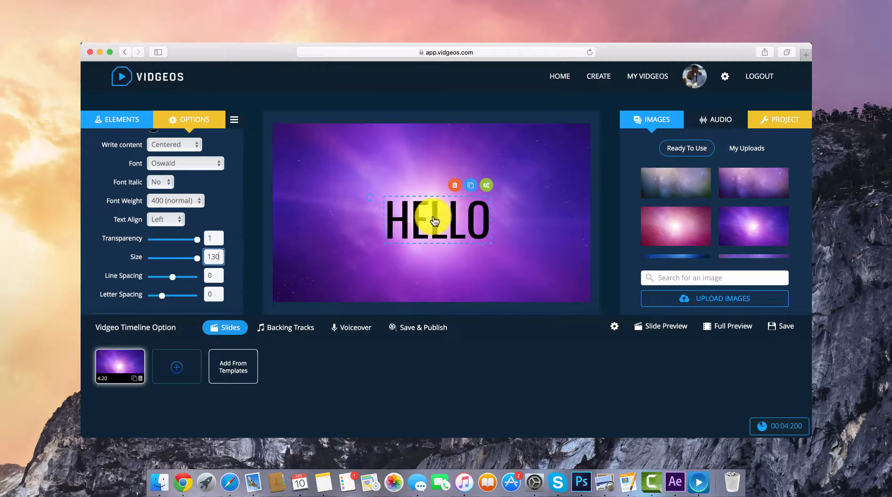
{"action": "left_click_drag", "start_coordinate": [428, 215], "coordinate": [416, 212]}
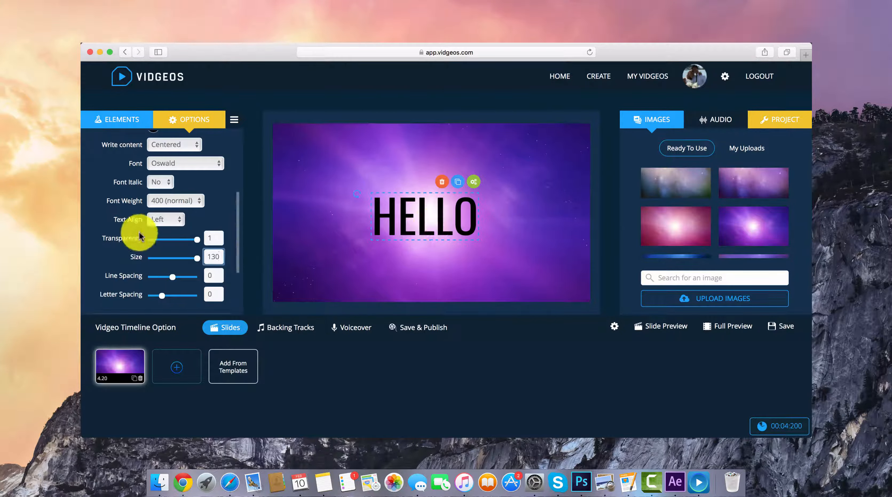
Step: Set the HELLO text's entrance animation effect to slideUpLong
{"action": "scroll", "coordinate": [188, 206], "scroll_direction": "up", "scroll_amount": 5}
{"action": "left_click", "coordinate": [155, 232]}
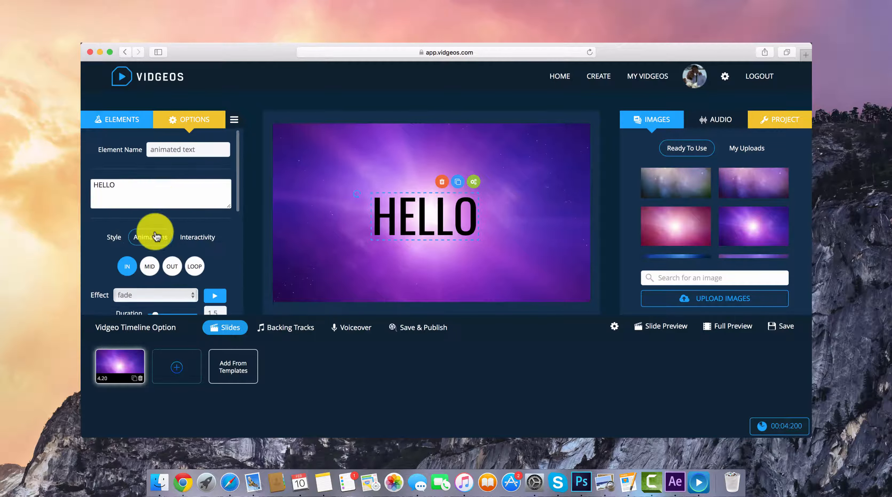
{"action": "scroll", "coordinate": [176, 243], "scroll_direction": "down", "scroll_amount": 3}
{"action": "left_click", "coordinate": [184, 208]}
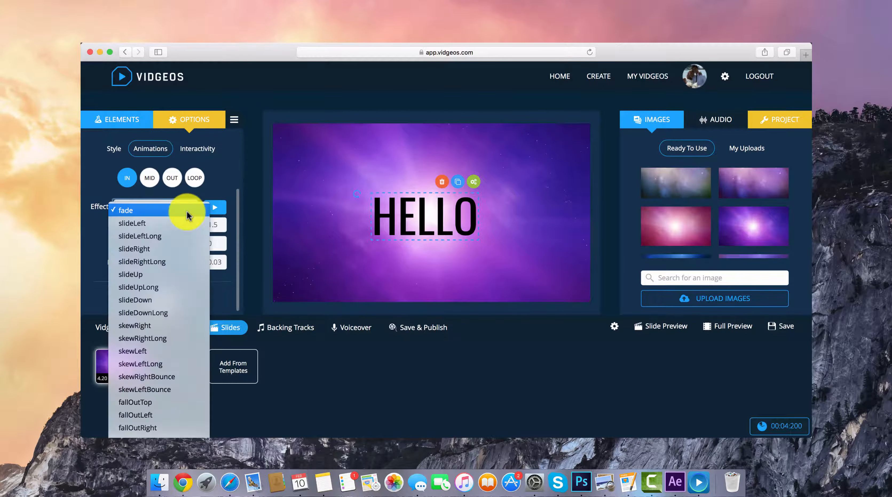
{"action": "left_click", "coordinate": [173, 288]}
Step: Set the HELLO text's exit animation to slideTopBack with a duration of 1.2
{"action": "left_click", "coordinate": [172, 178]}
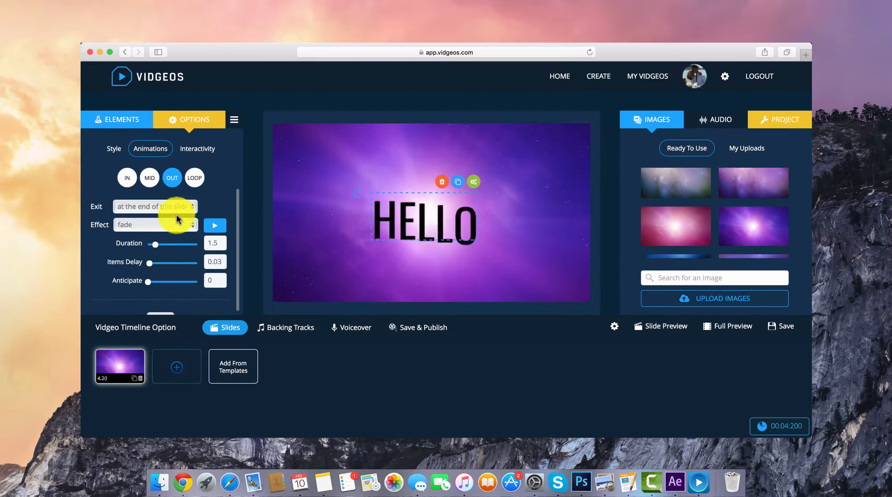
{"action": "left_click", "coordinate": [174, 226]}
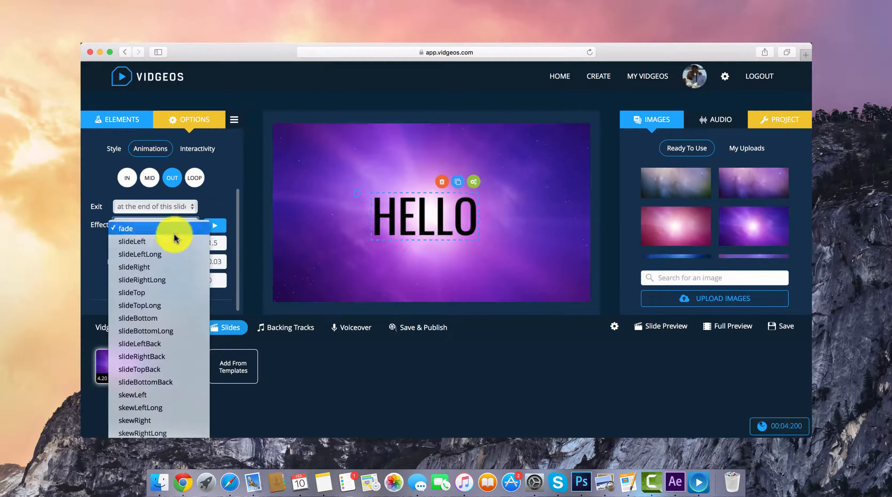
{"action": "left_click", "coordinate": [164, 369]}
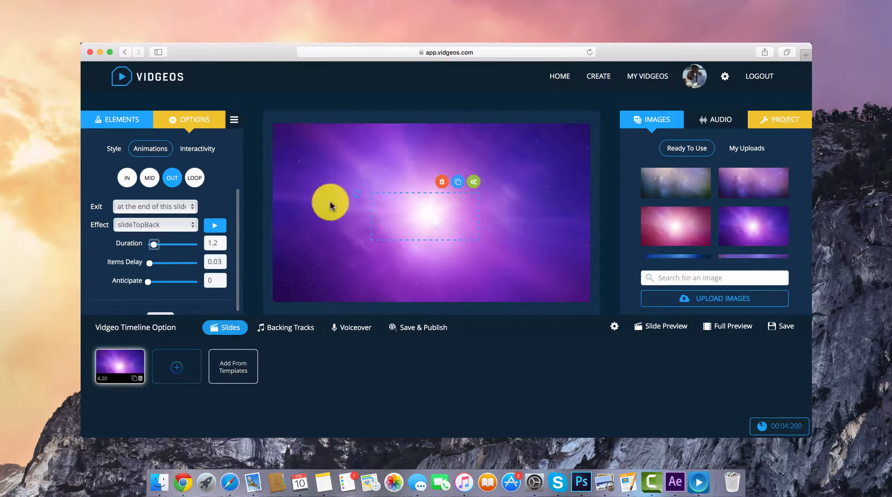
Step: Duplicate the HELLO slide and set the copy's slide duration to 6.2
{"action": "left_click", "coordinate": [133, 378]}
{"action": "left_click", "coordinate": [175, 368]}
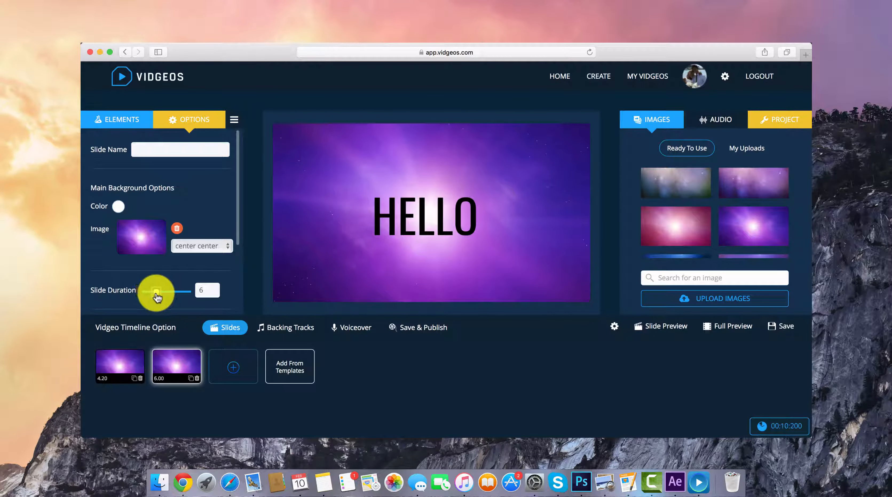
Step: Replace the HELLO text on the second slide with WELCOME TO THIS VIDEO
{"action": "left_click", "coordinate": [432, 206]}
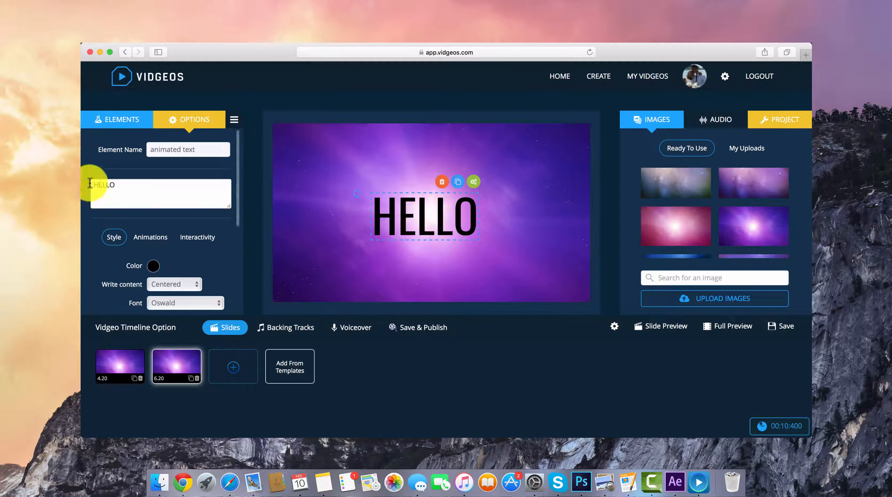
{"action": "left_click_drag", "start_coordinate": [93, 185], "coordinate": [118, 186]}
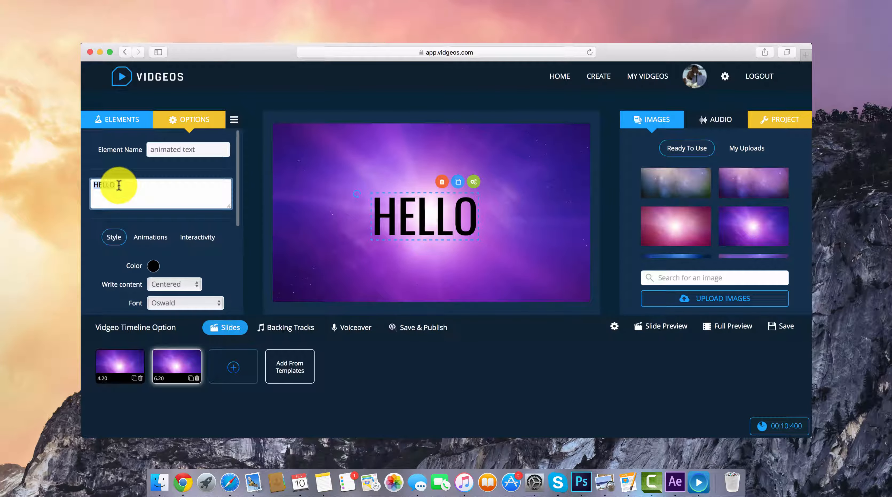
{"action": "type", "text": "WEL"}
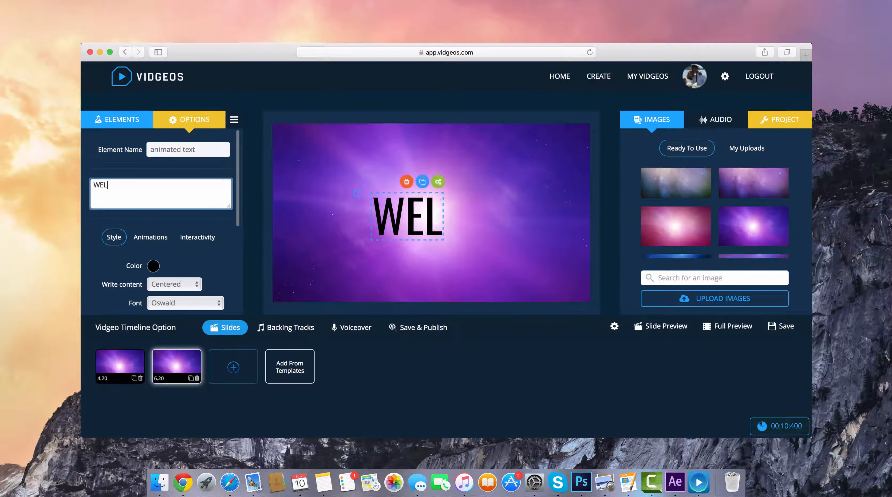
{"action": "type", "text": "COME TO THIS VIDEO"}
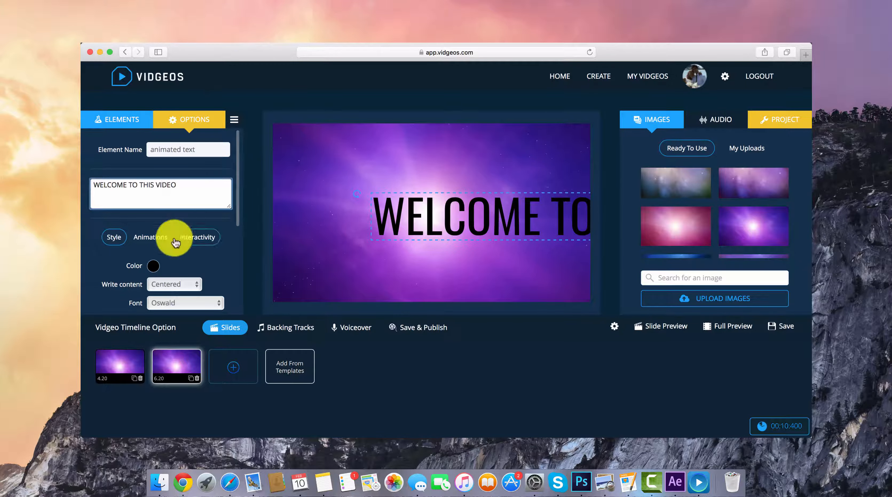
Step: Reduce the welcome text's size to 59 and centre it on the slide
{"action": "scroll", "coordinate": [175, 235], "scroll_direction": "down", "scroll_amount": 5}
{"action": "left_click_drag", "start_coordinate": [199, 315], "coordinate": [176, 310]}
{"action": "left_click_drag", "start_coordinate": [482, 209], "coordinate": [444, 219]}
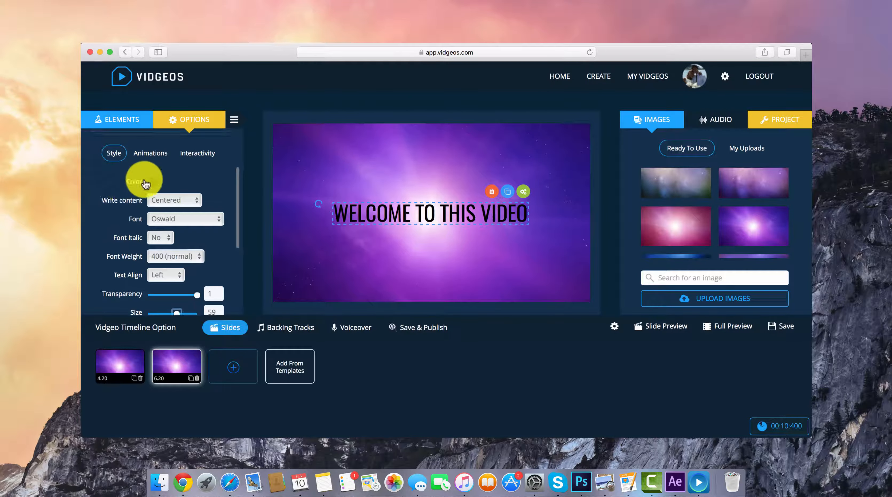
{"action": "scroll", "coordinate": [145, 178], "scroll_direction": "up", "scroll_amount": 2}
{"action": "left_click", "coordinate": [150, 174]}
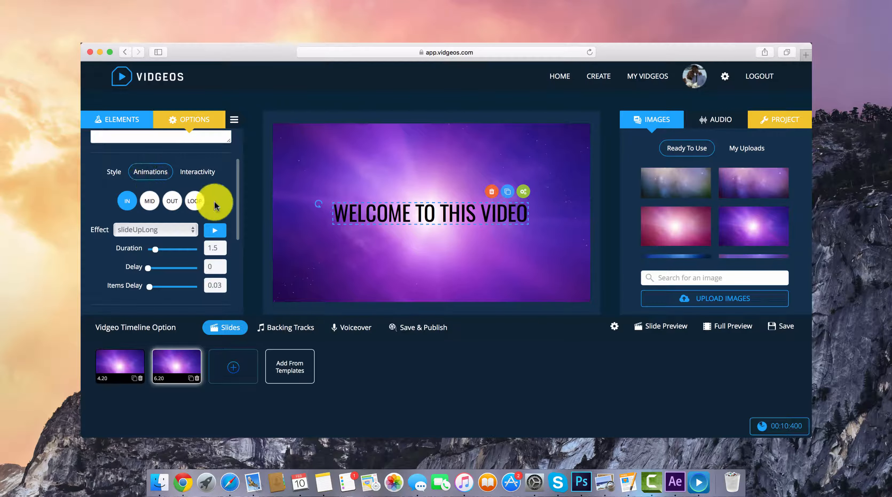
{"action": "scroll", "coordinate": [194, 232], "scroll_direction": "down", "scroll_amount": 2}
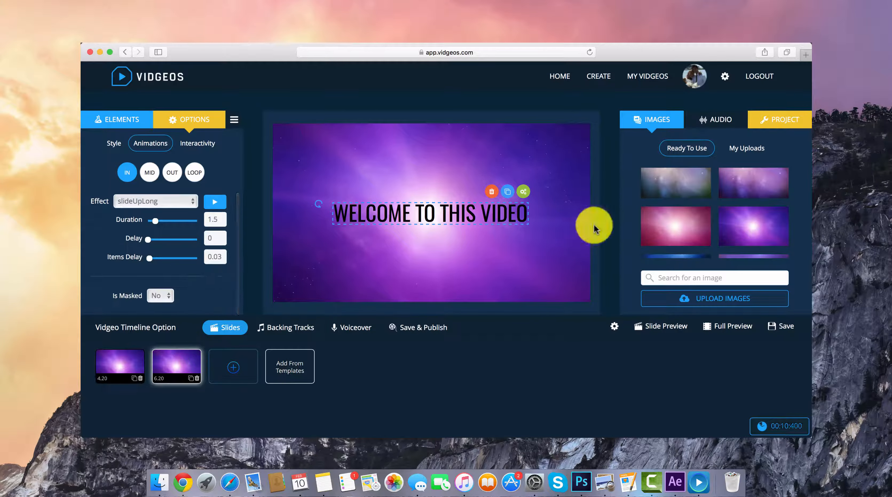
Step: Switch the project's Translations setting to No, and set it back to Button
{"action": "left_click", "coordinate": [767, 119]}
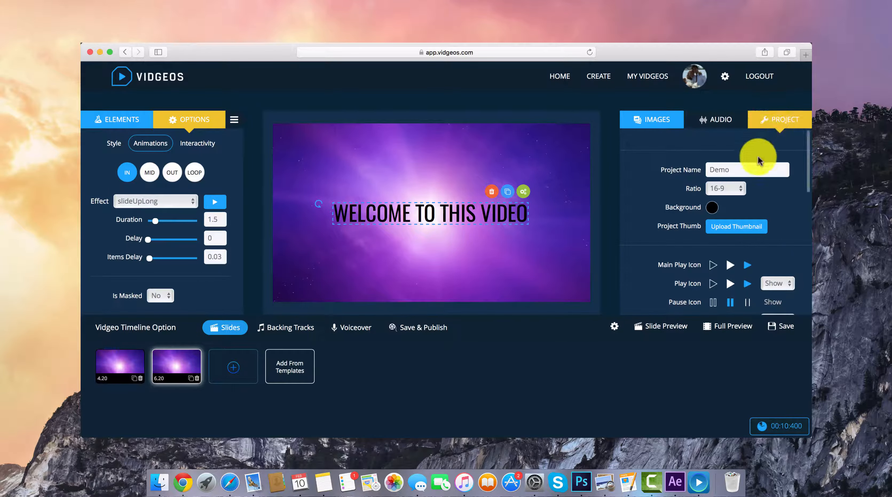
{"action": "scroll", "coordinate": [758, 161], "scroll_direction": "down", "scroll_amount": 10}
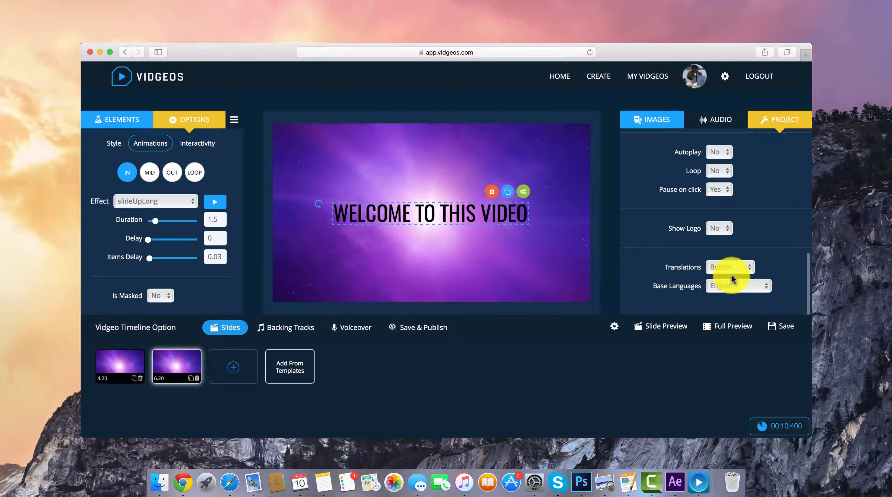
{"action": "left_click", "coordinate": [716, 267]}
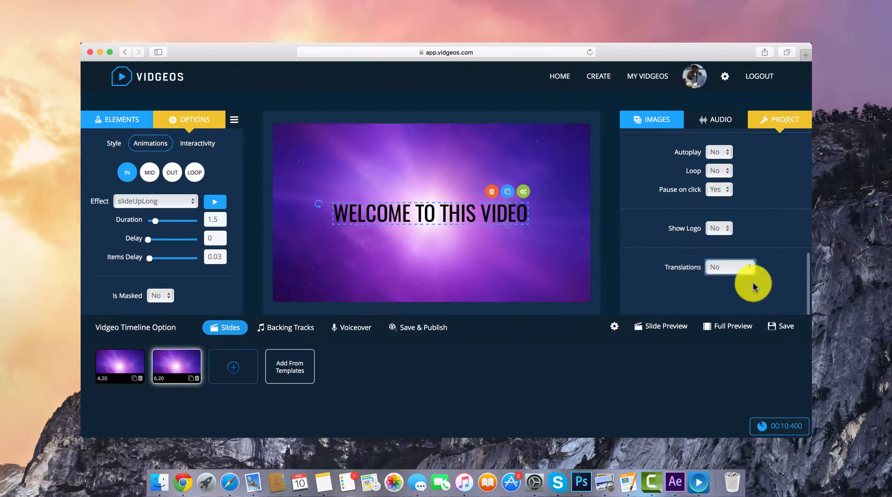
{"action": "left_click", "coordinate": [744, 264]}
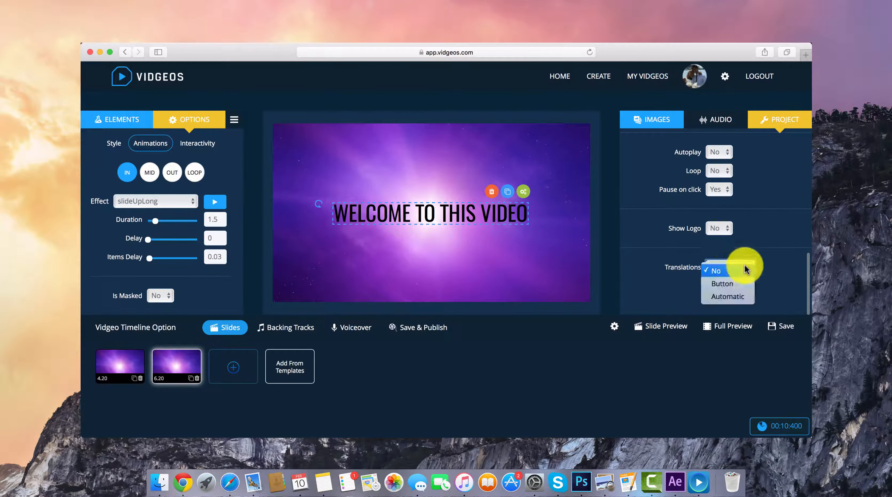
{"action": "left_click", "coordinate": [725, 287]}
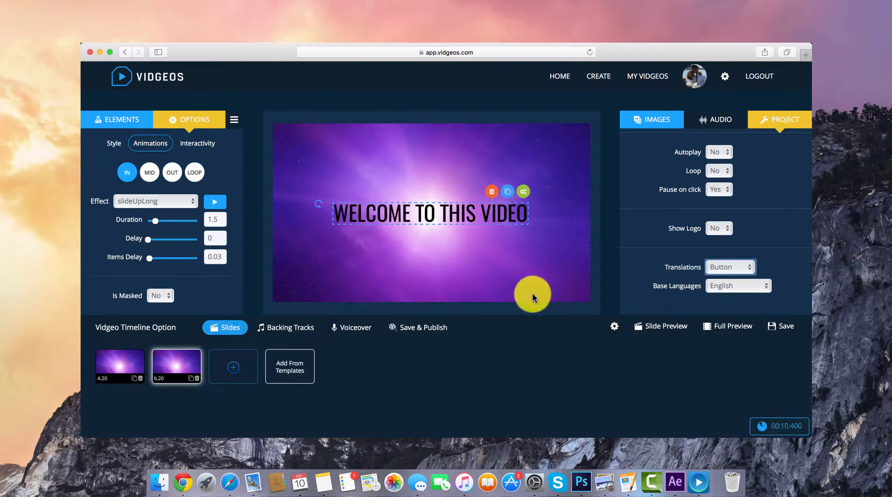
Step: Choose Spanish as the language in the preview settings
{"action": "left_click", "coordinate": [613, 330]}
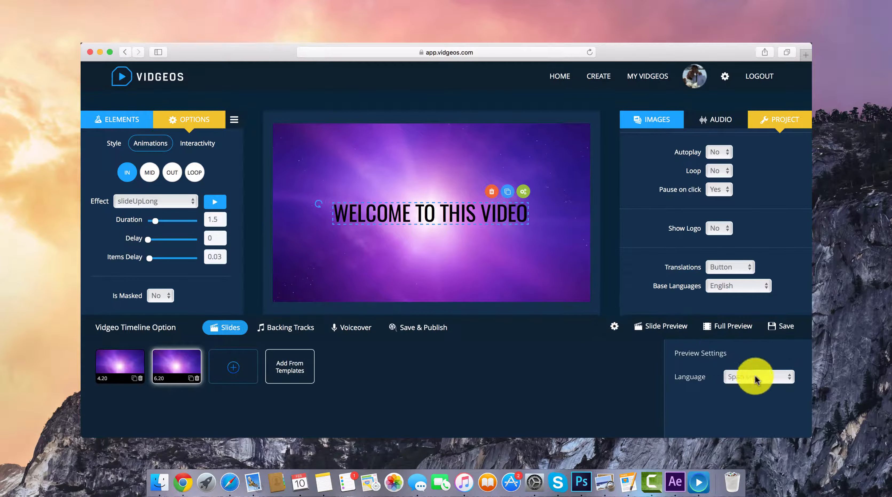
{"action": "left_click", "coordinate": [730, 378]}
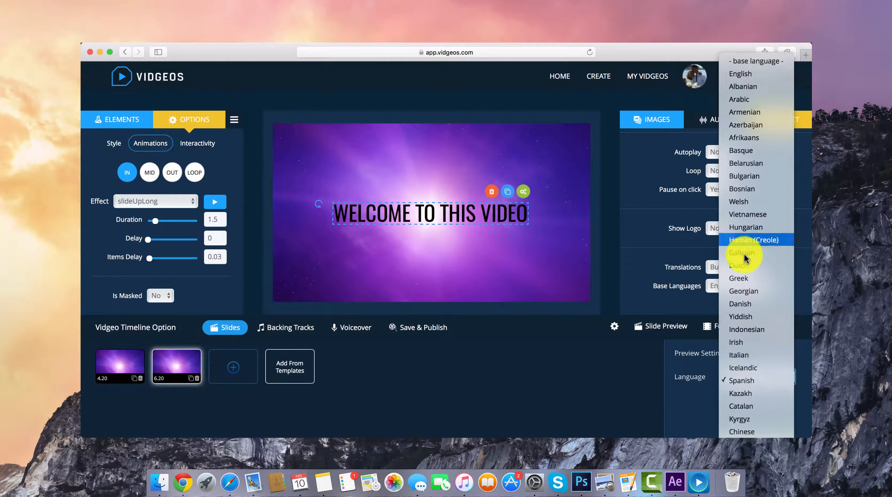
{"action": "left_click", "coordinate": [749, 382]}
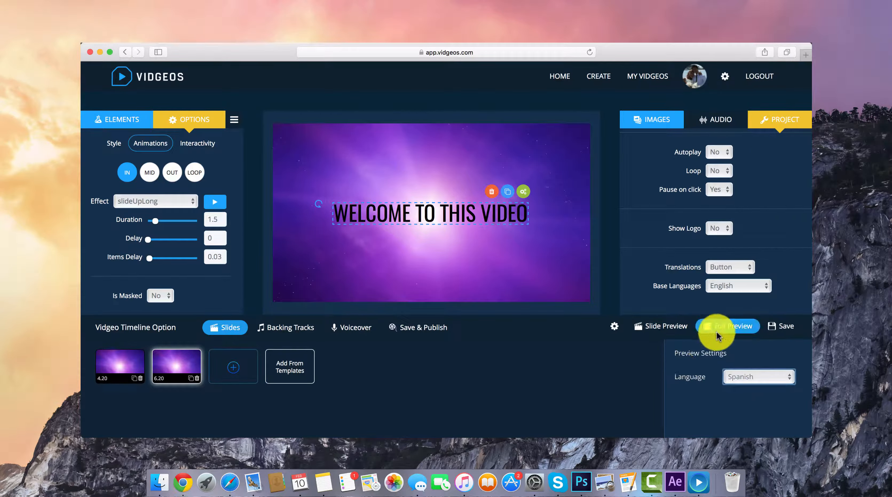
Step: Play the full preview of the video and pause it on the HELLO slide
{"action": "left_click", "coordinate": [727, 330]}
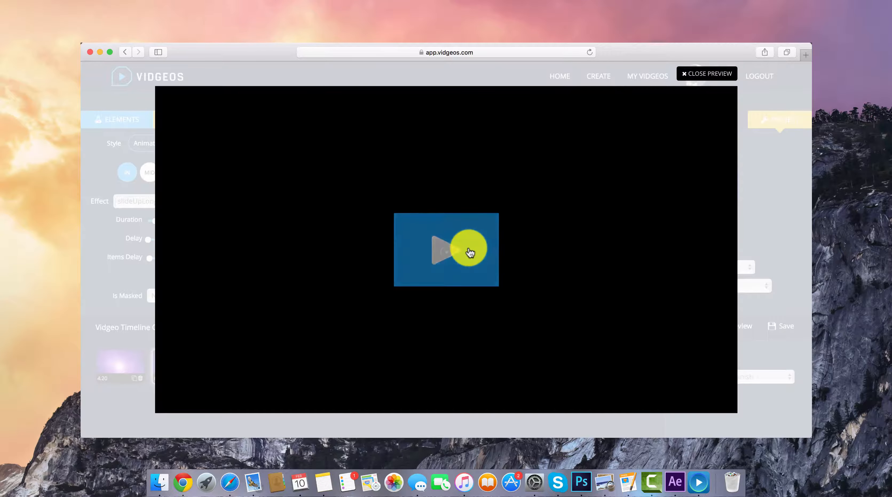
{"action": "left_click", "coordinate": [465, 248]}
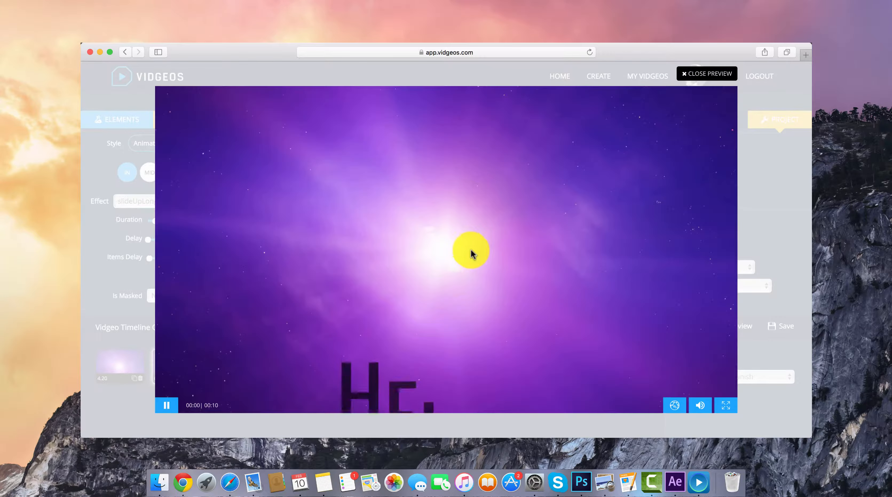
{"action": "left_click", "coordinate": [545, 236]}
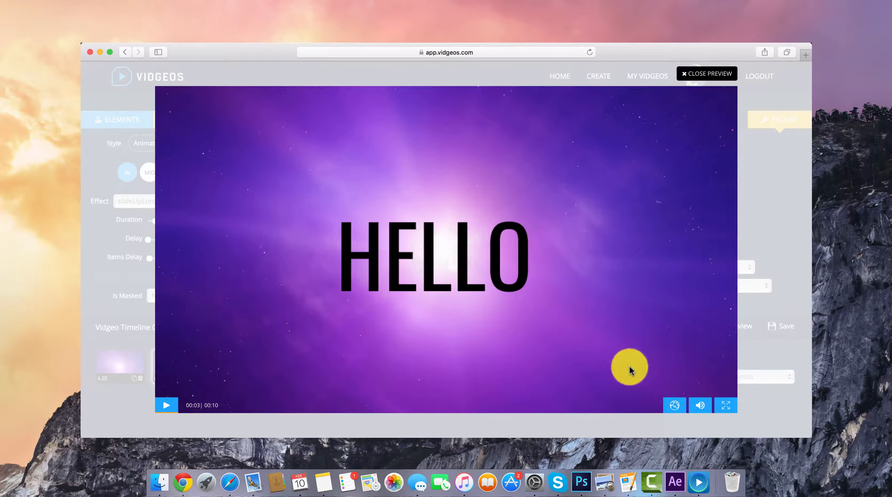
Step: Accept the translation offer in the preview player, watch the video, and close the preview and its settings
{"action": "left_click", "coordinate": [666, 405]}
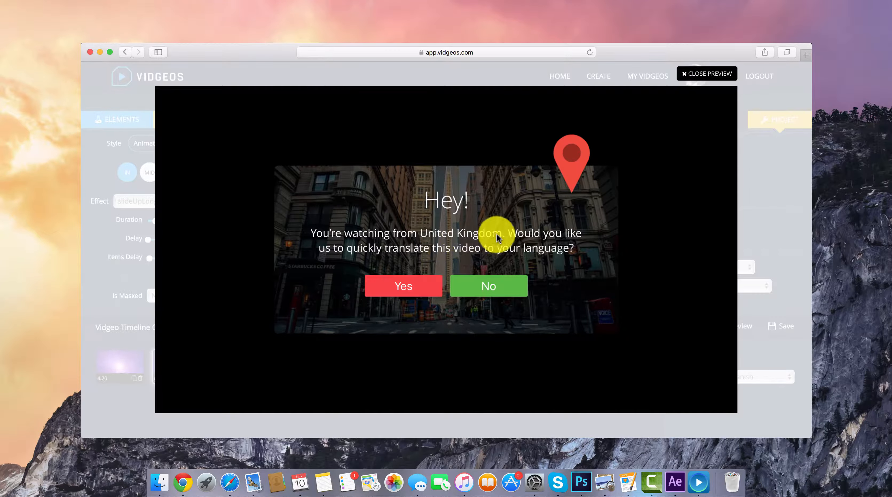
{"action": "left_click", "coordinate": [415, 289]}
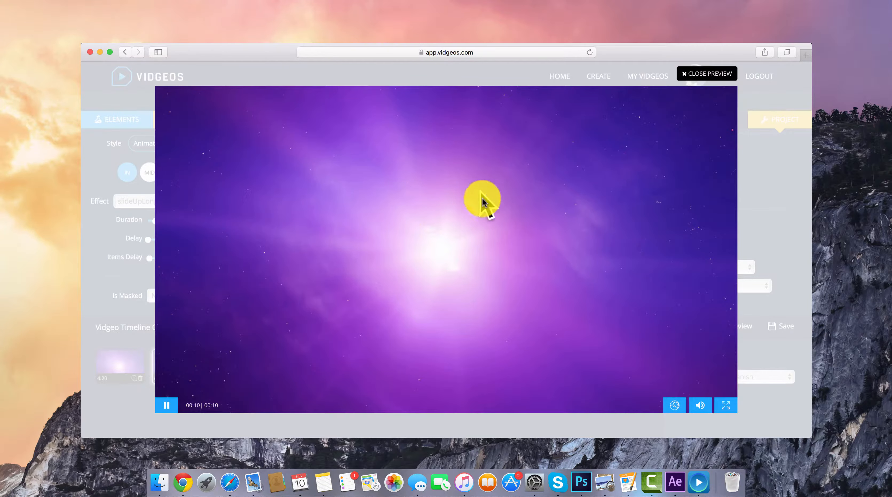
{"action": "left_click", "coordinate": [699, 77]}
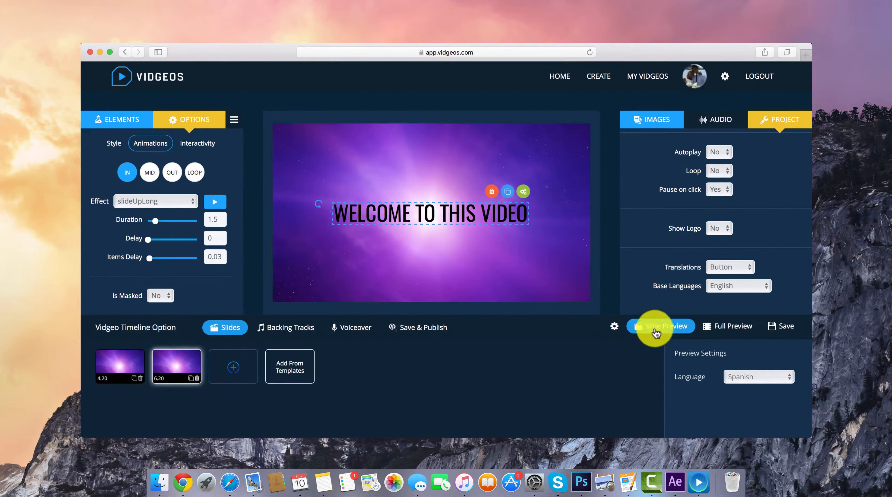
{"action": "left_click", "coordinate": [613, 326]}
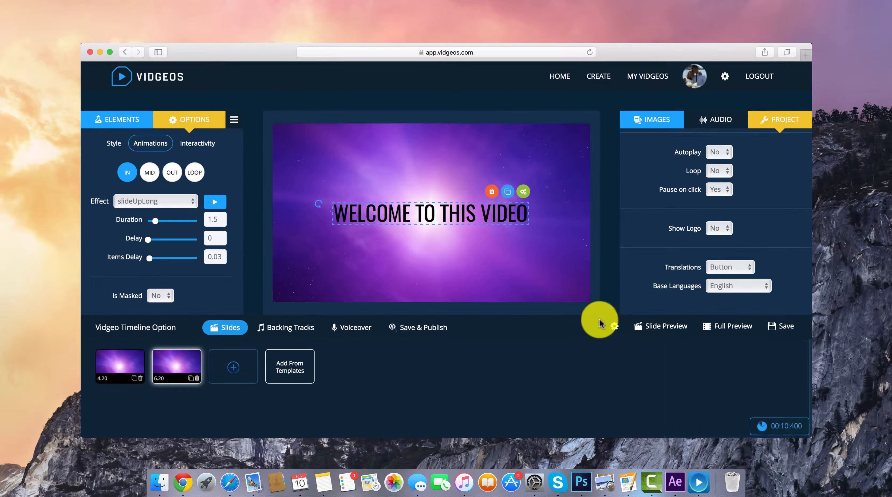
{"action": "scroll", "coordinate": [209, 238], "scroll_direction": "up", "scroll_amount": 5}
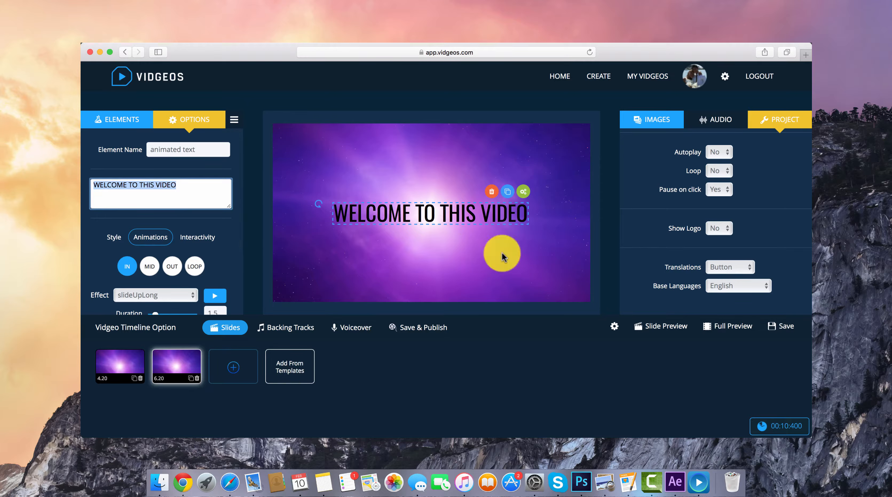
{"action": "left_click", "coordinate": [520, 237]}
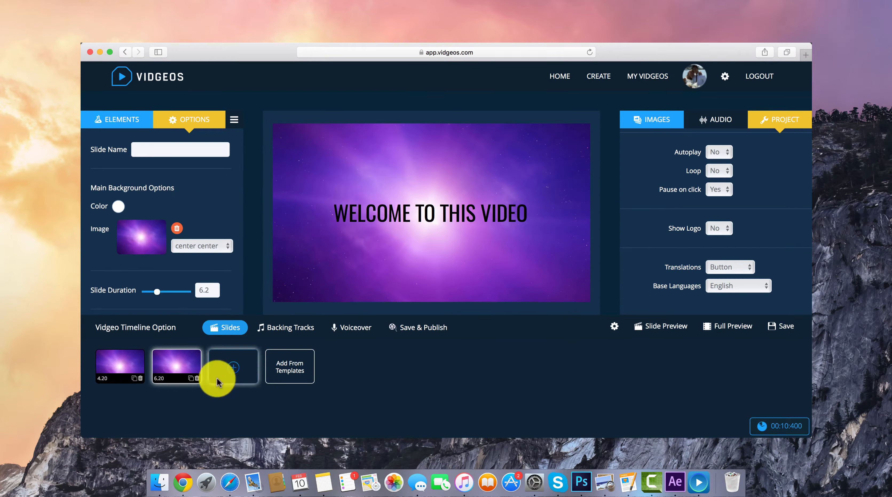
{"action": "left_click", "coordinate": [129, 366]}
{"action": "left_click", "coordinate": [173, 366]}
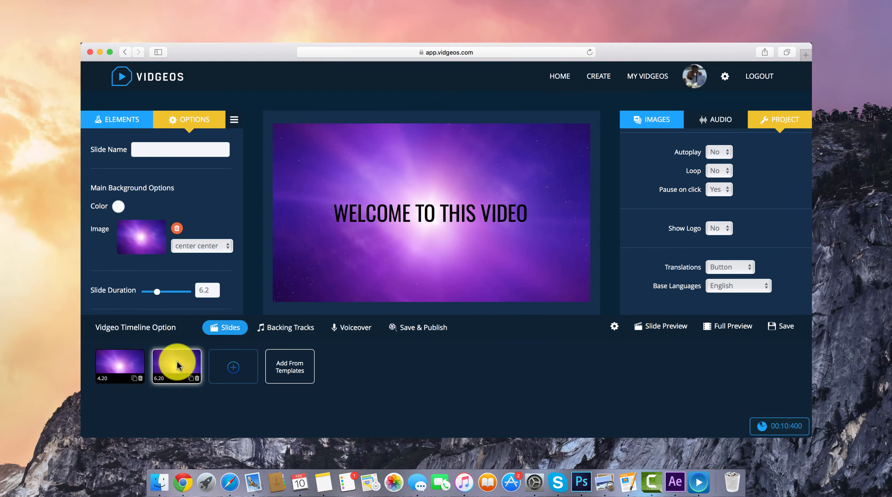